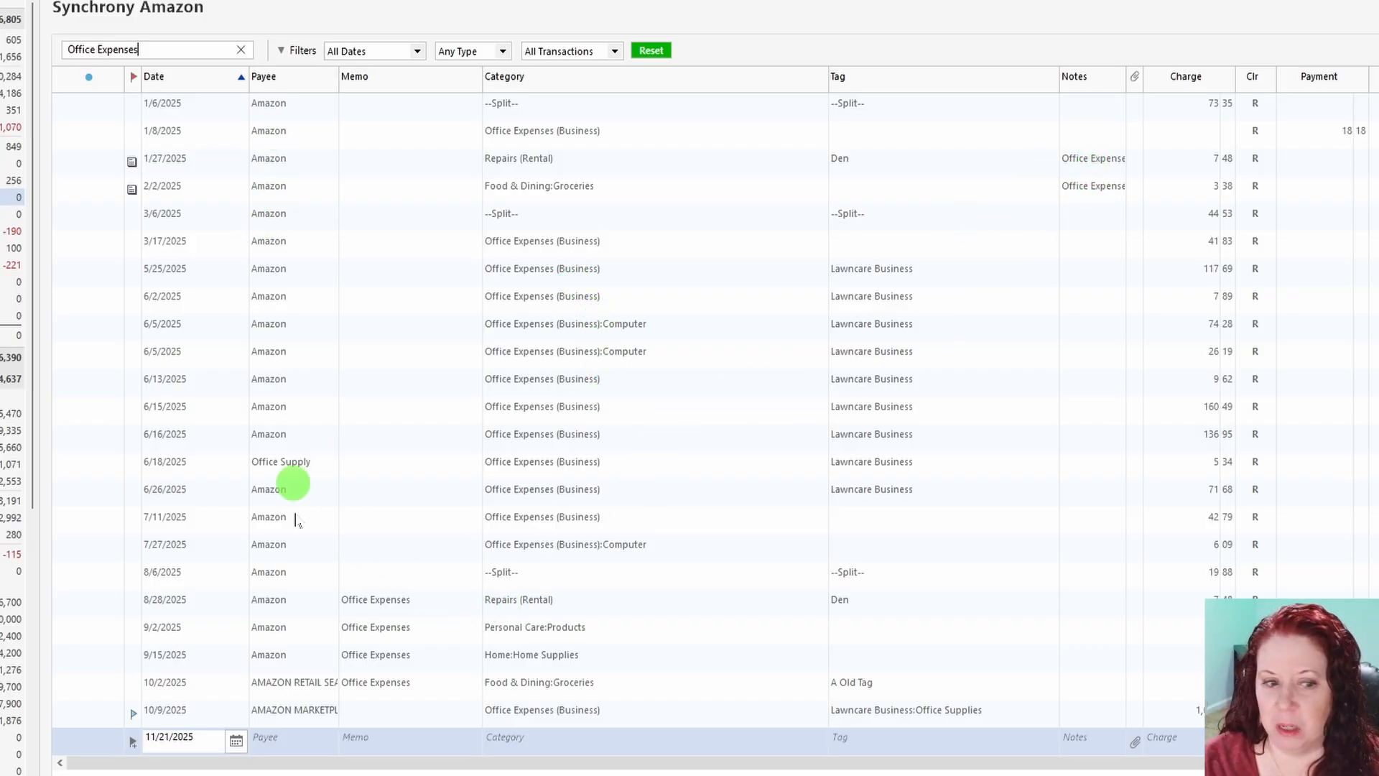
Step: Inspect the 6/18/2025 Office Supply transaction and the 8/28/2025 transaction with the Office Expenses memo
click(304, 467)
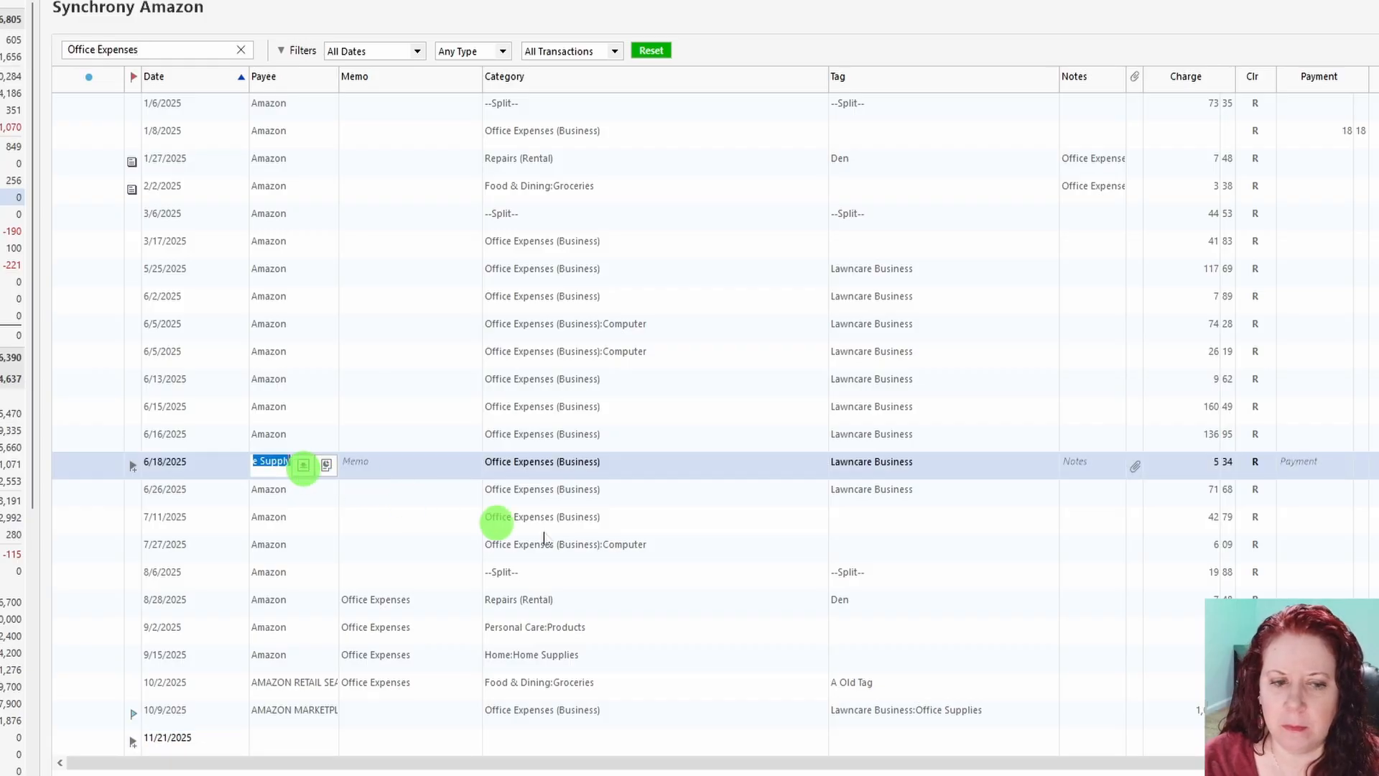
click(427, 607)
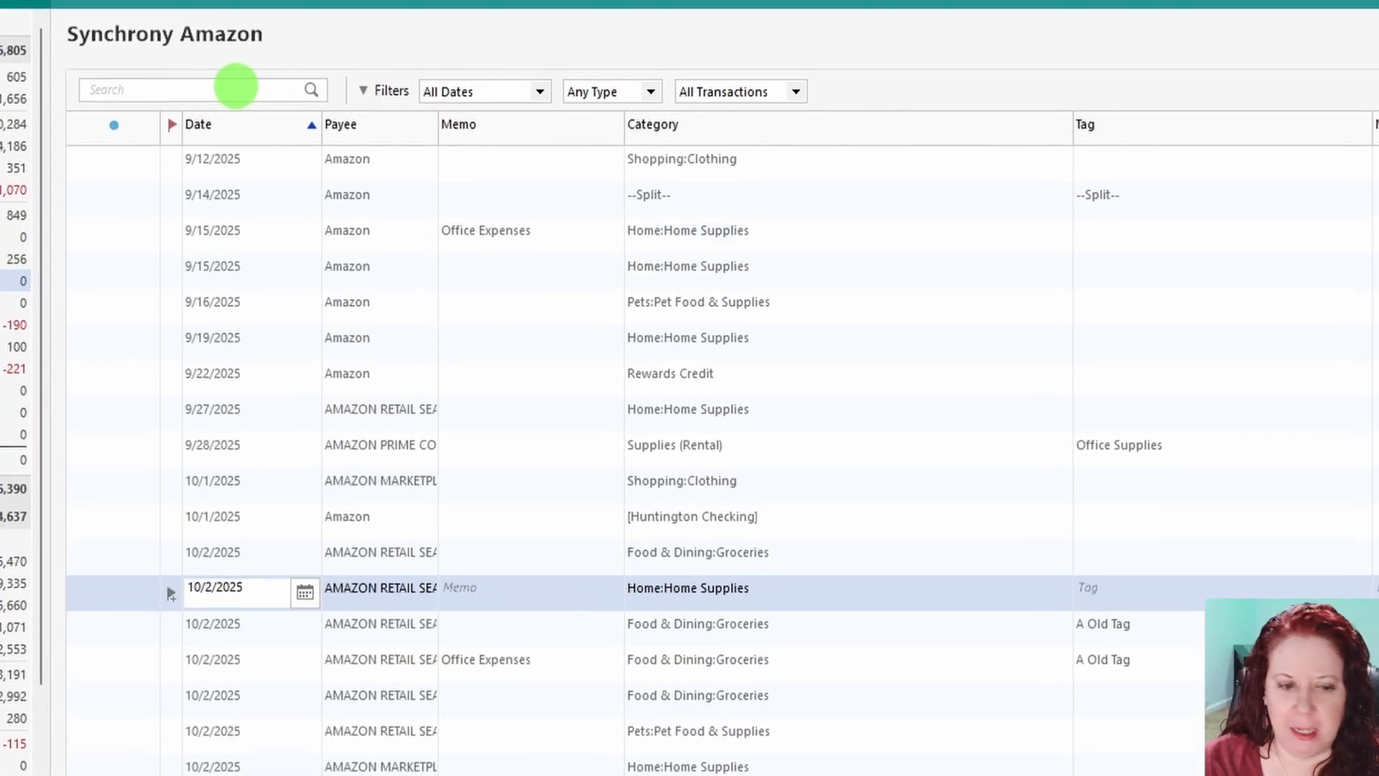
Step: Search the Synchrony Amazon register for "Office Supplies" and select the tag of the 10/9/2025 transaction
click(236, 86)
text(O)
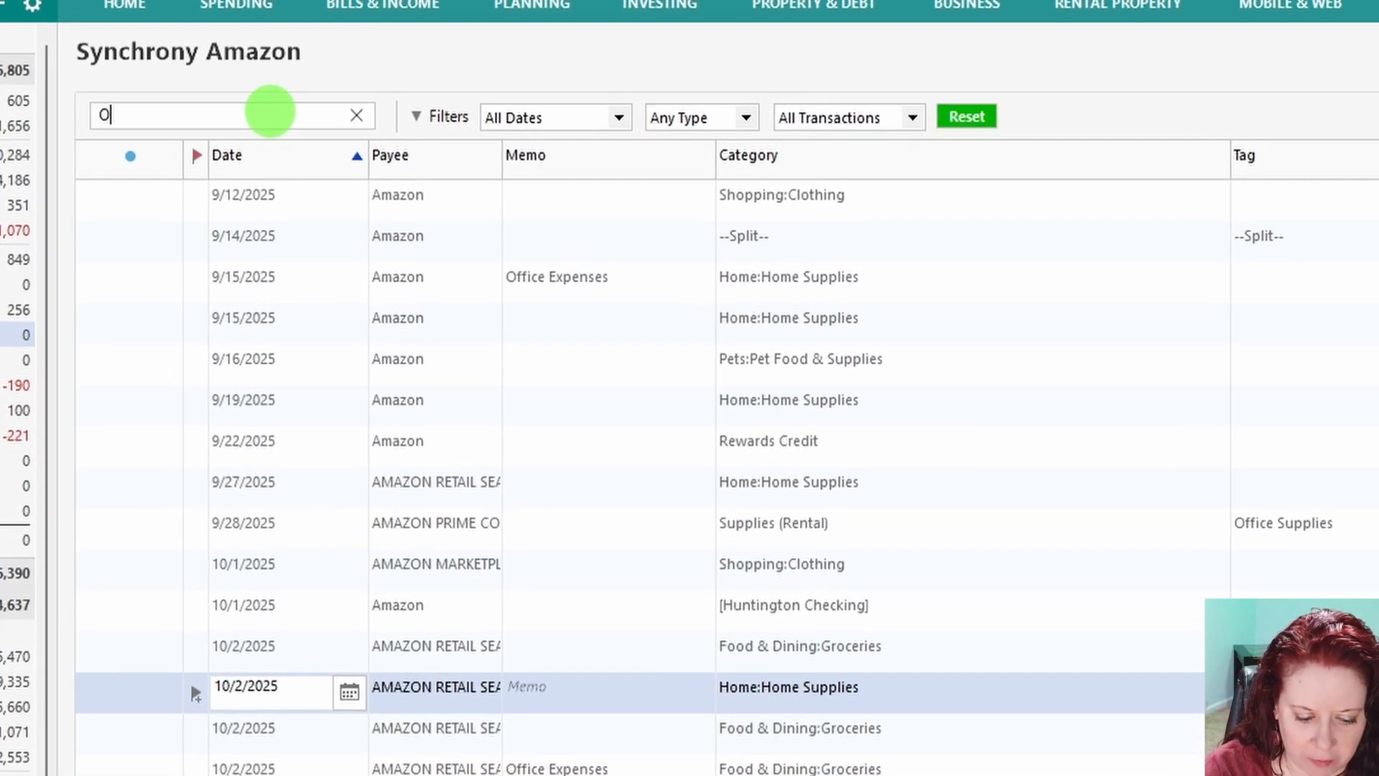
text(ffice S)
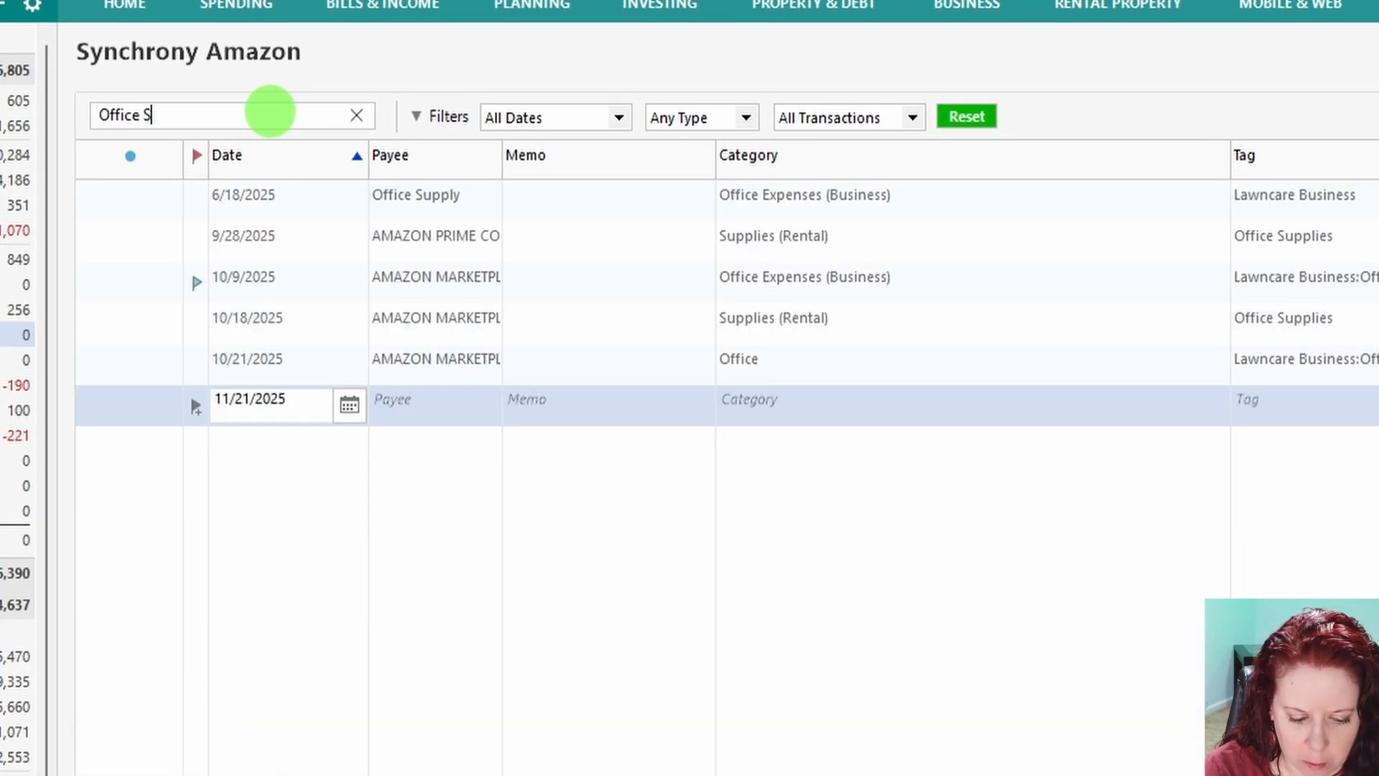
text(upplies)
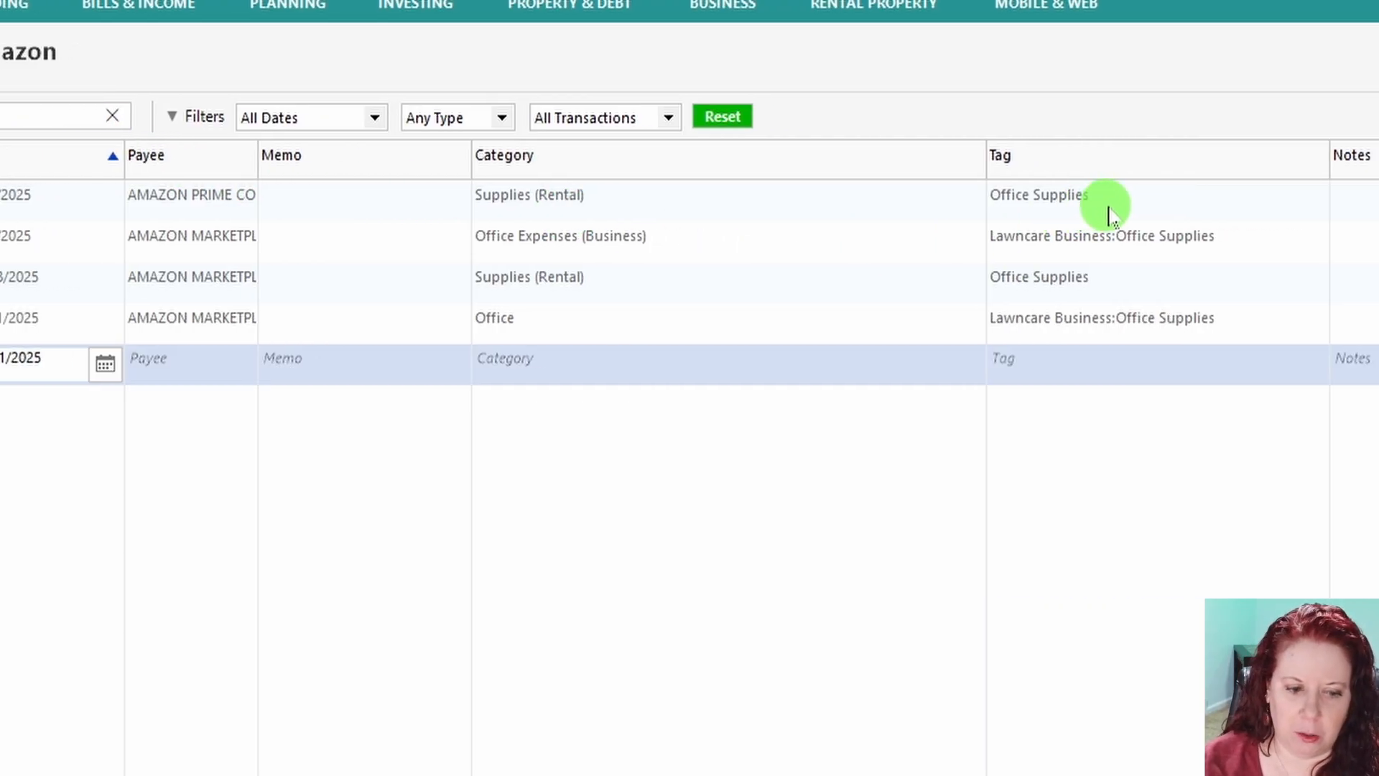
click(1135, 209)
click(1278, 238)
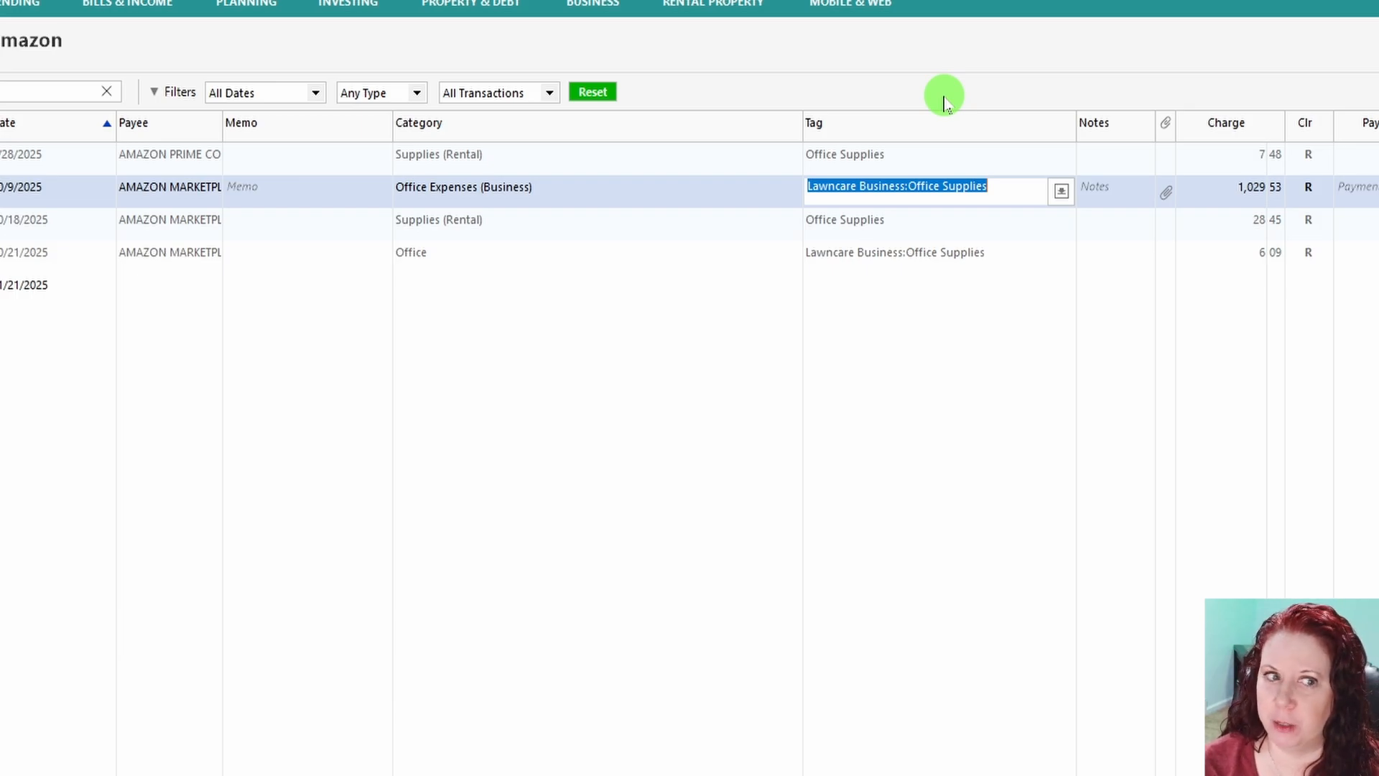
Step: Clear the current search and search the register for "DEL", followed by a fresh search for "LawnCare"
click(106, 91)
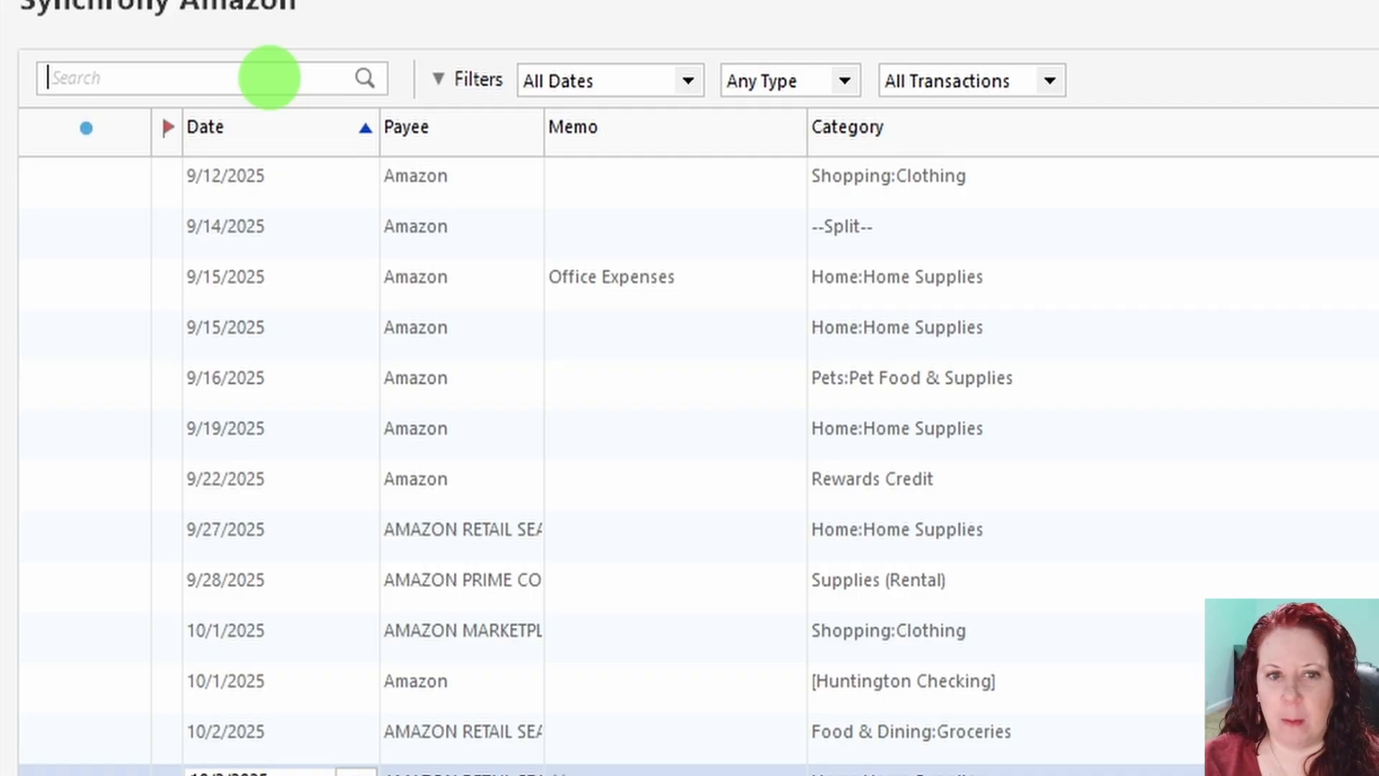
text(DEL)
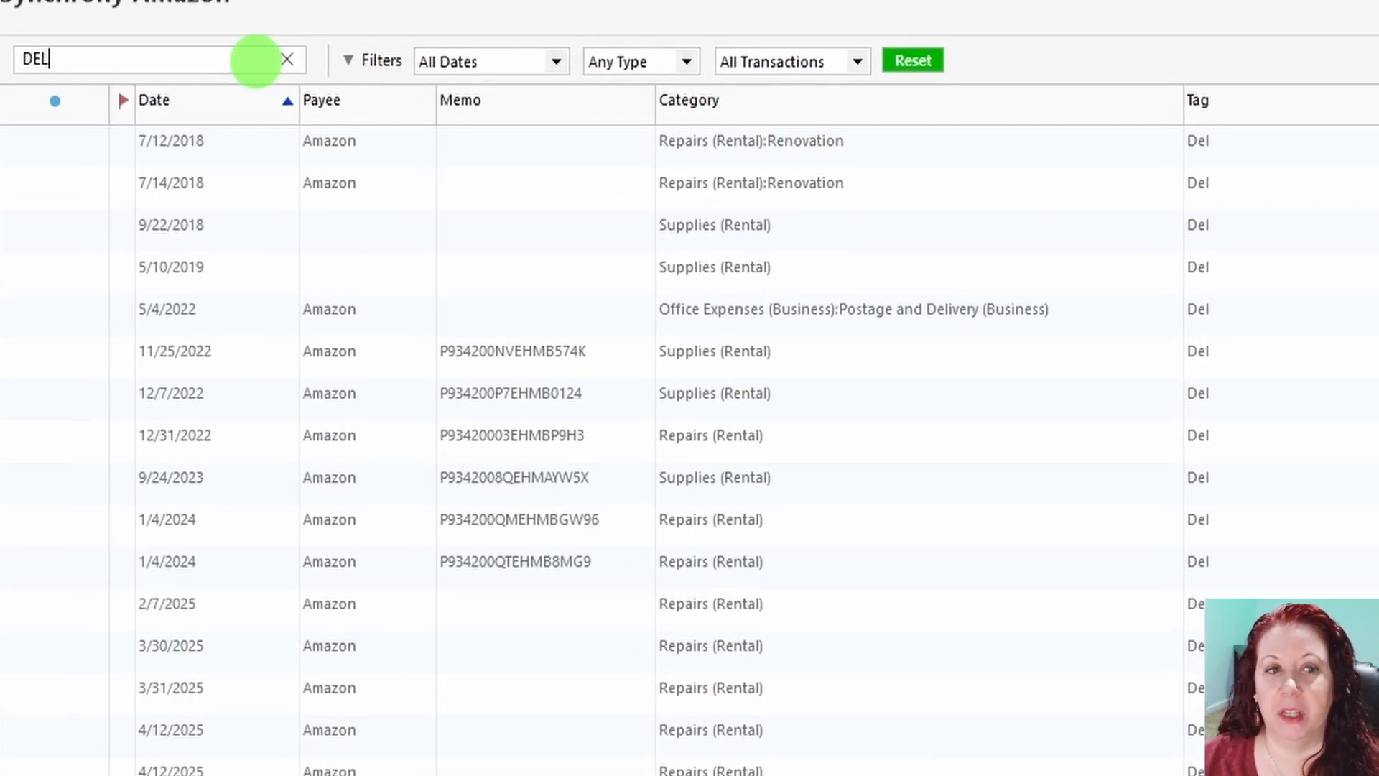
click(287, 60)
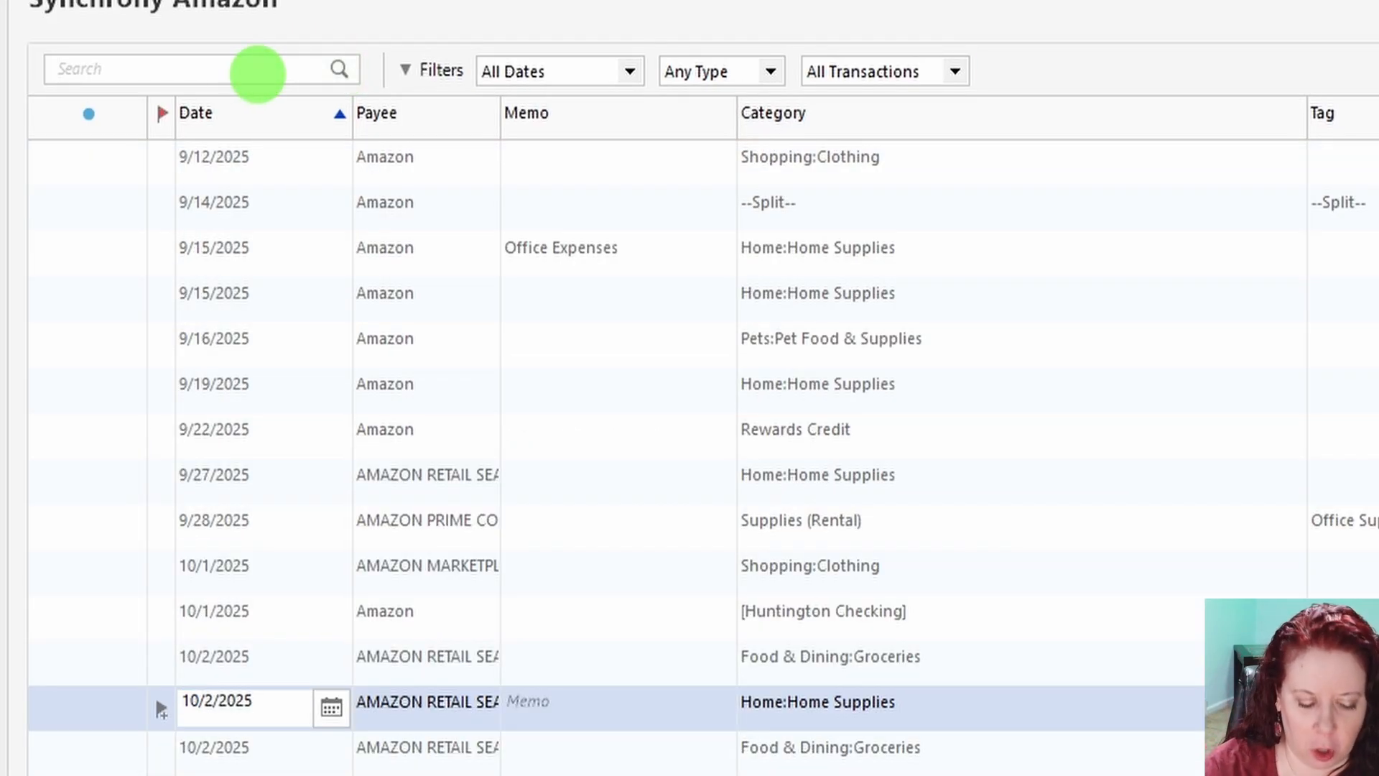
text(LawnCare)
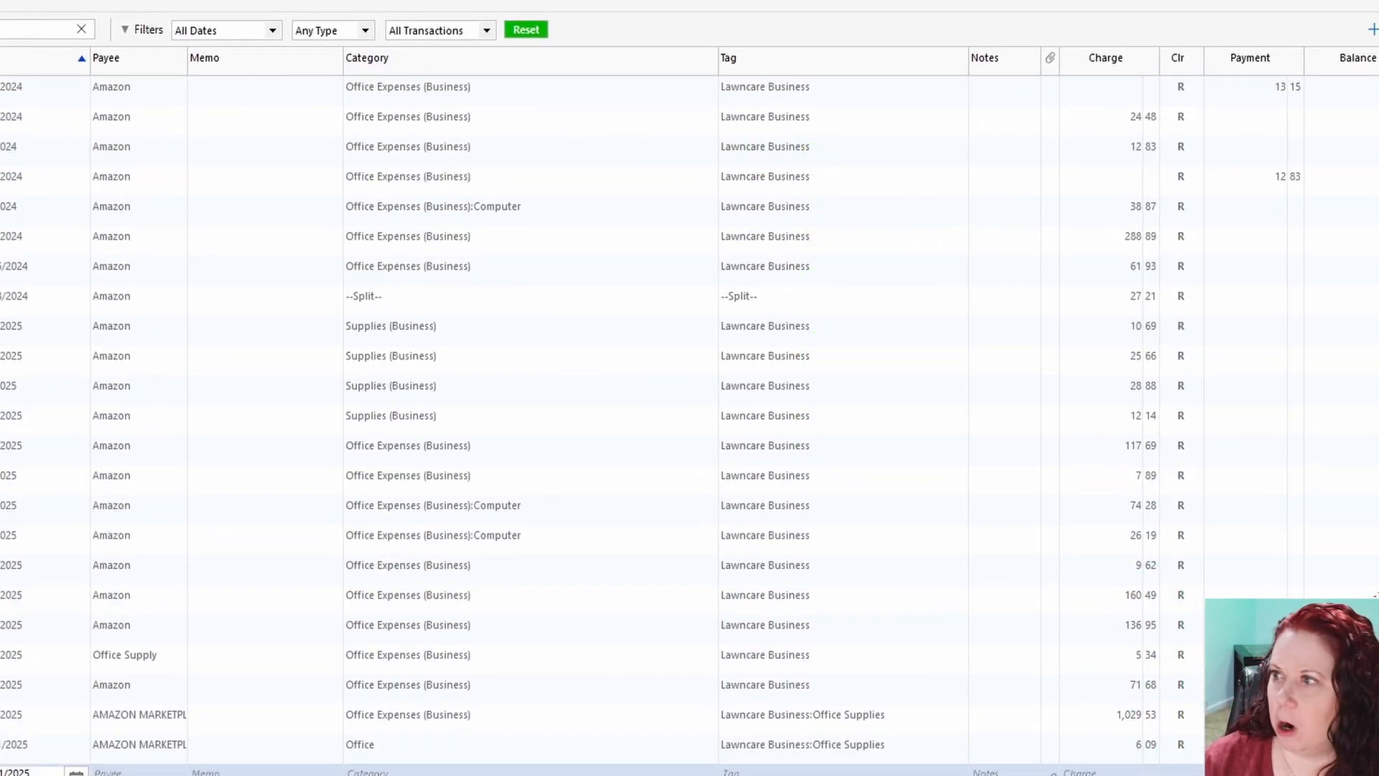
Step: Replace the register search with "Office Supplies" and inspect the Lawncare Business:Office Supplies tag on the 10/9/2025 transaction
text(office)
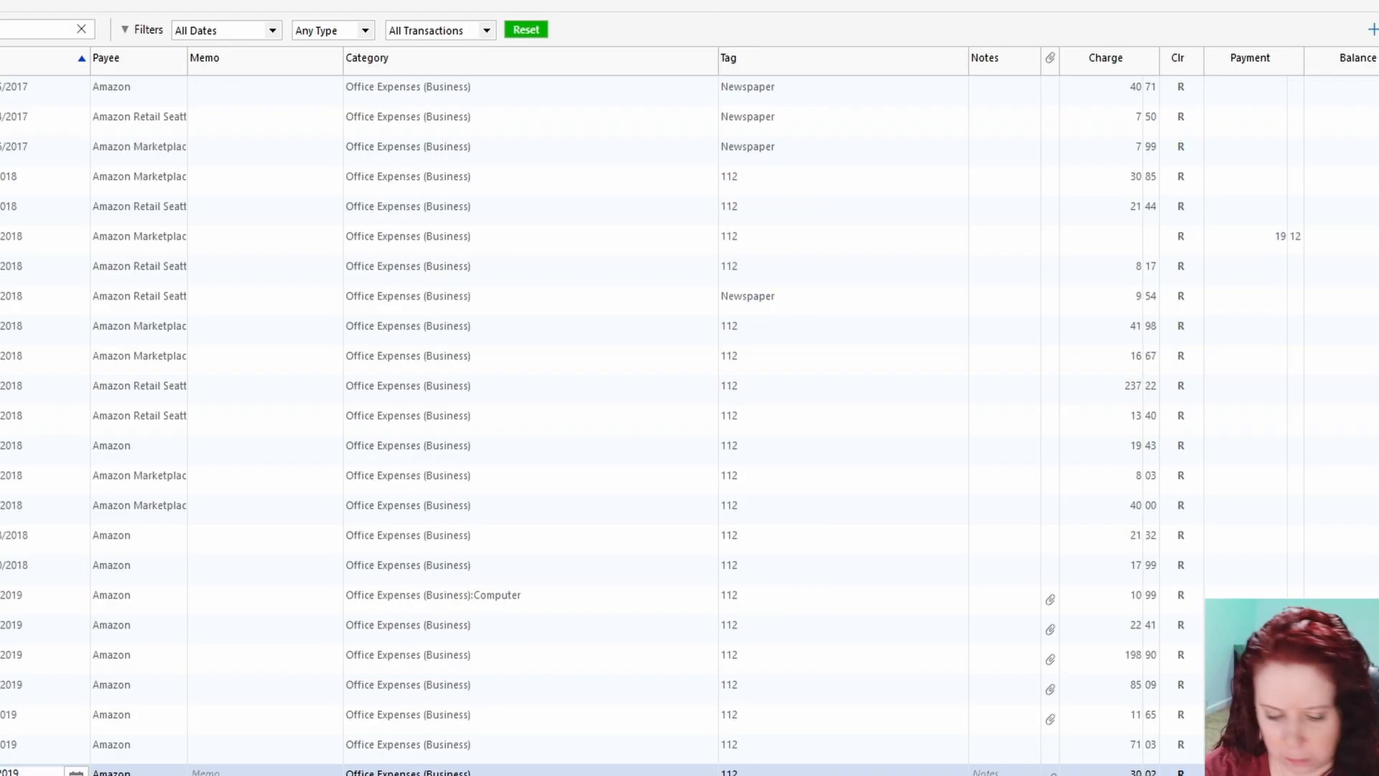
text( supplies)
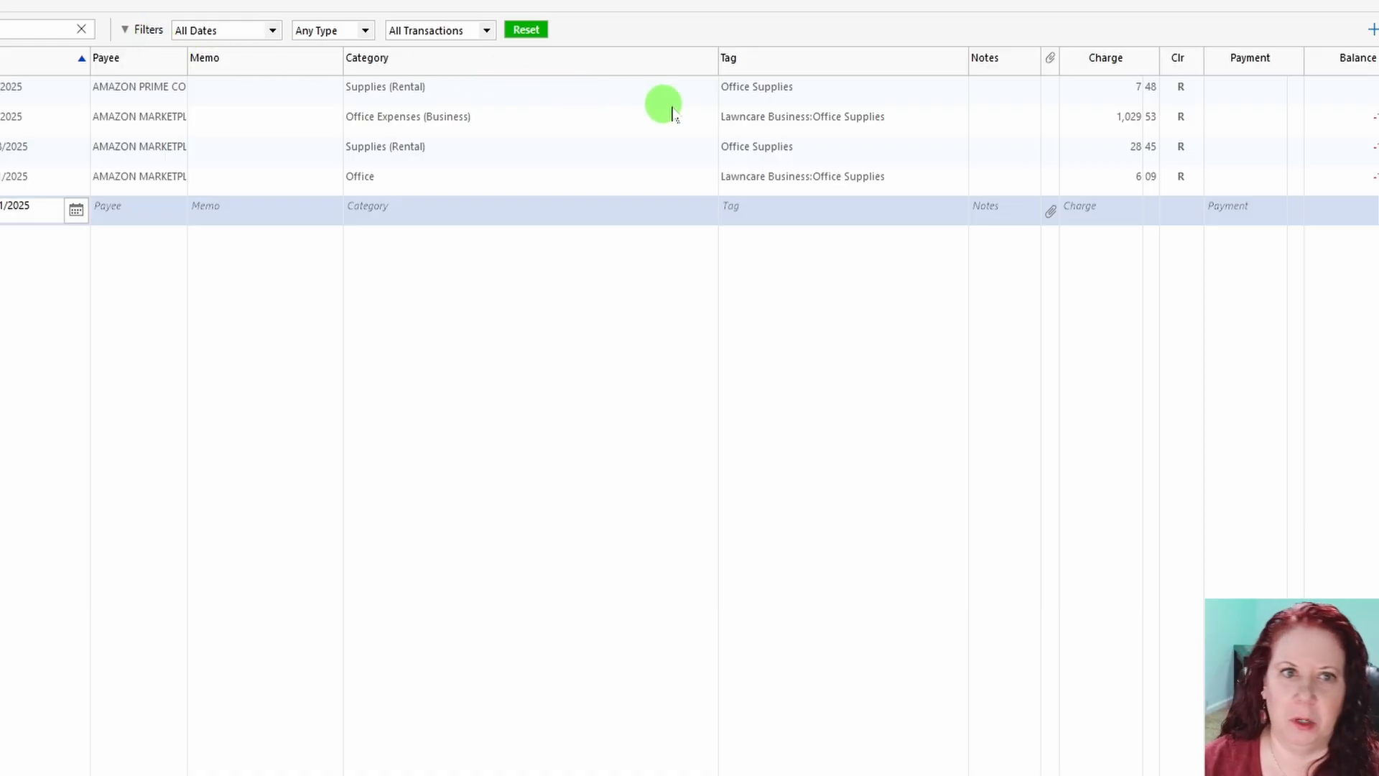
click(837, 125)
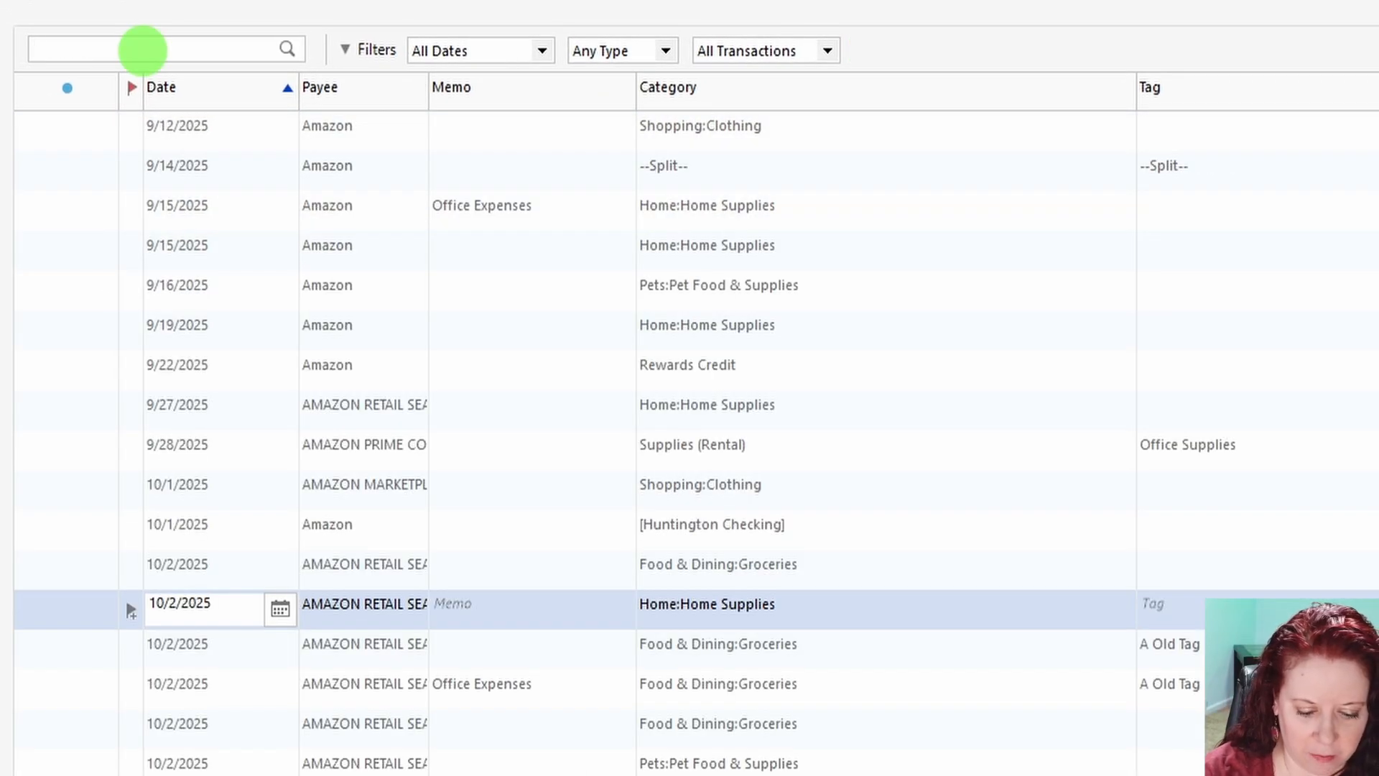
Step: Search the register again for office supplies, this time entirely in lowercase letters
text(of)
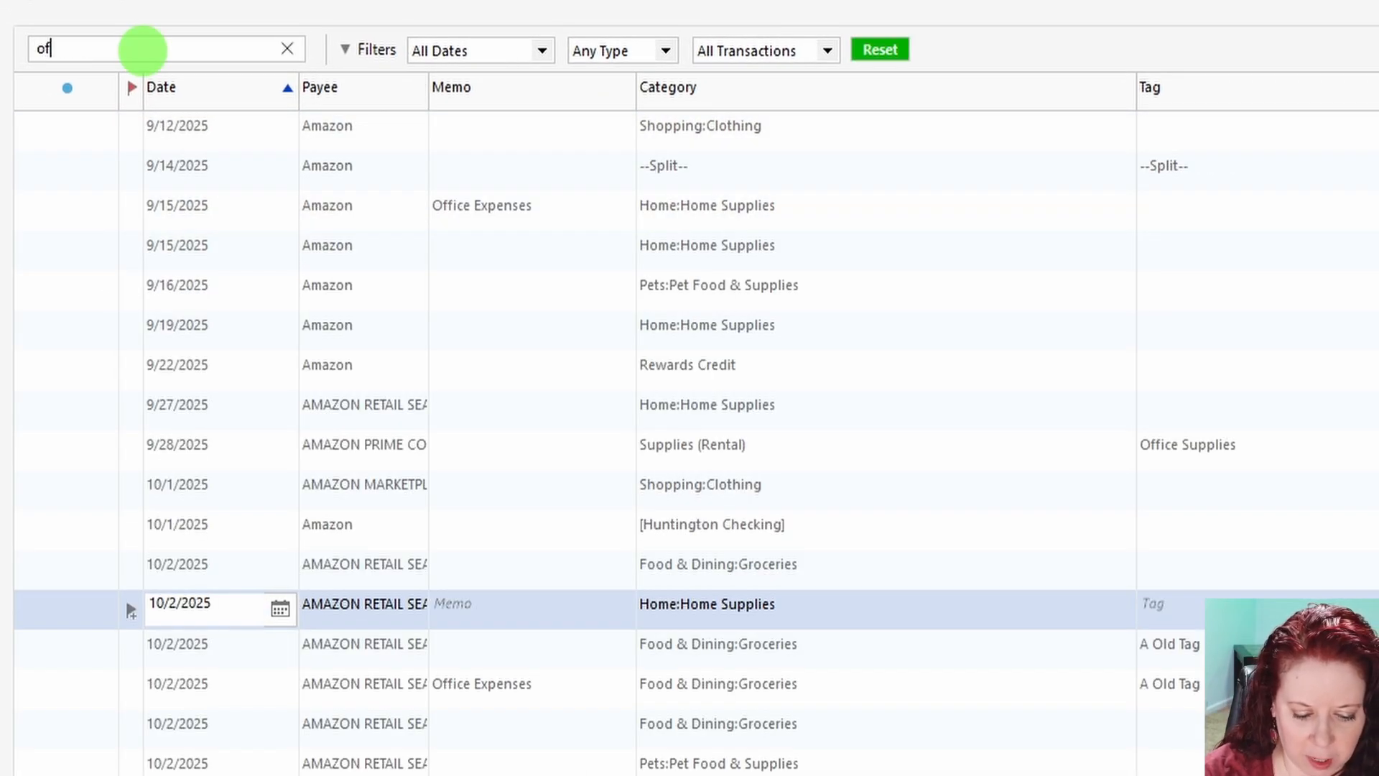
text(ficv)
key(BackSpace)
key(BackSpace)
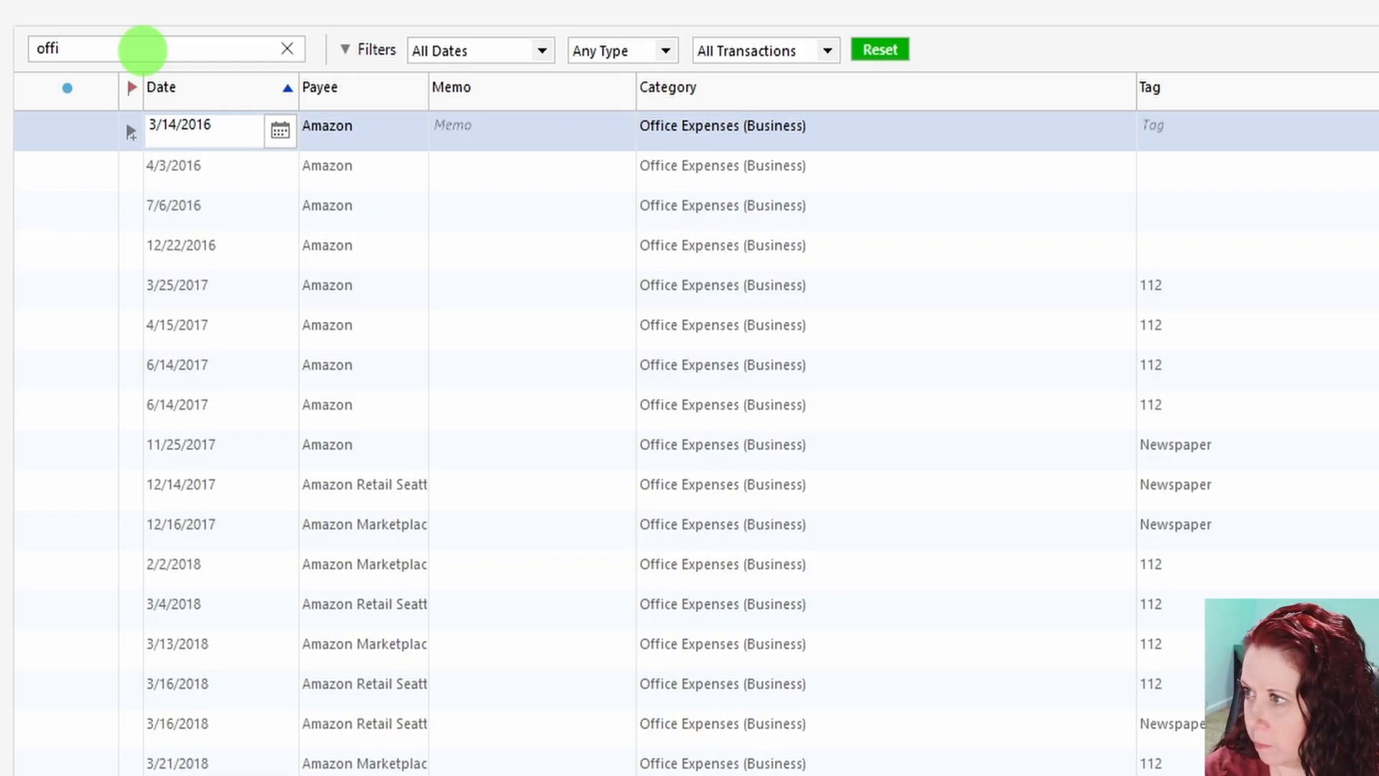
text(ce suppl)
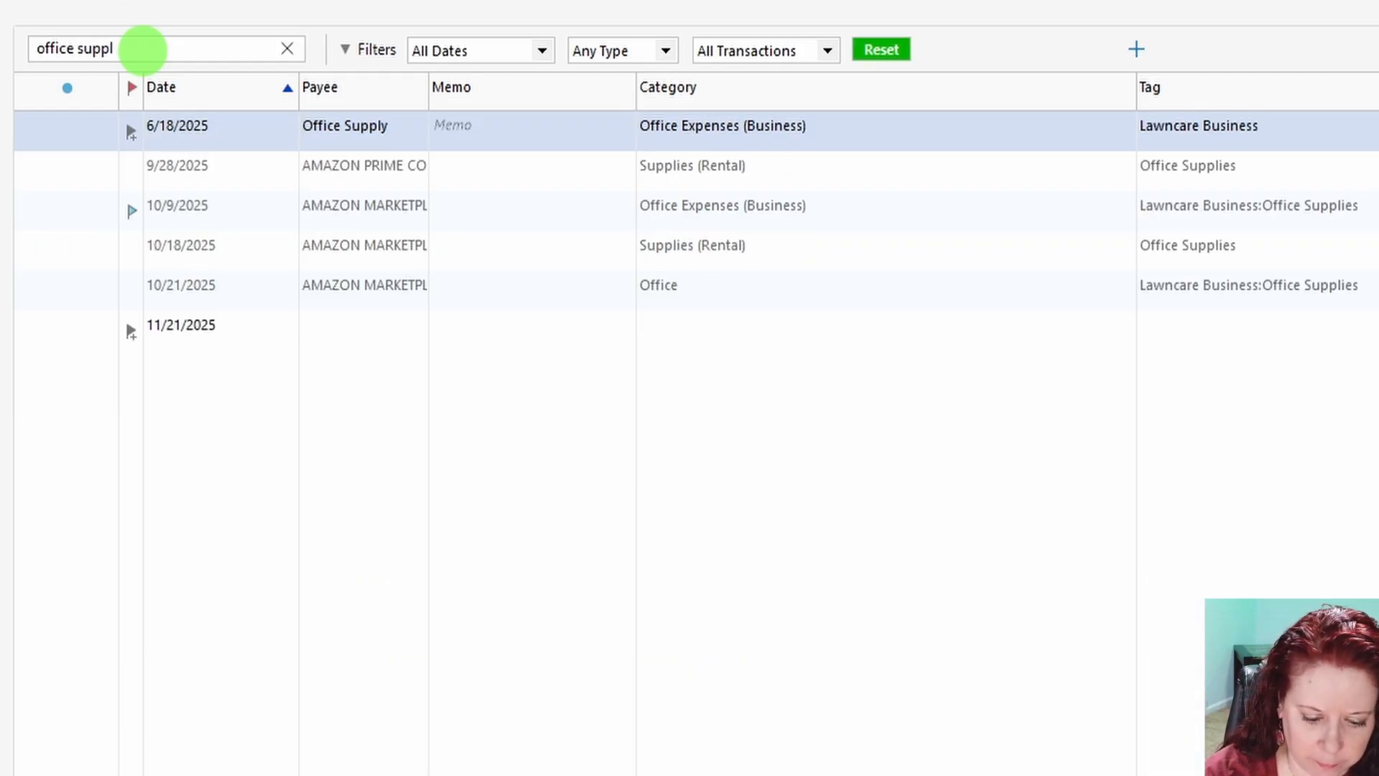
text(ie)
key(BackSpace)
key(BackSpace)
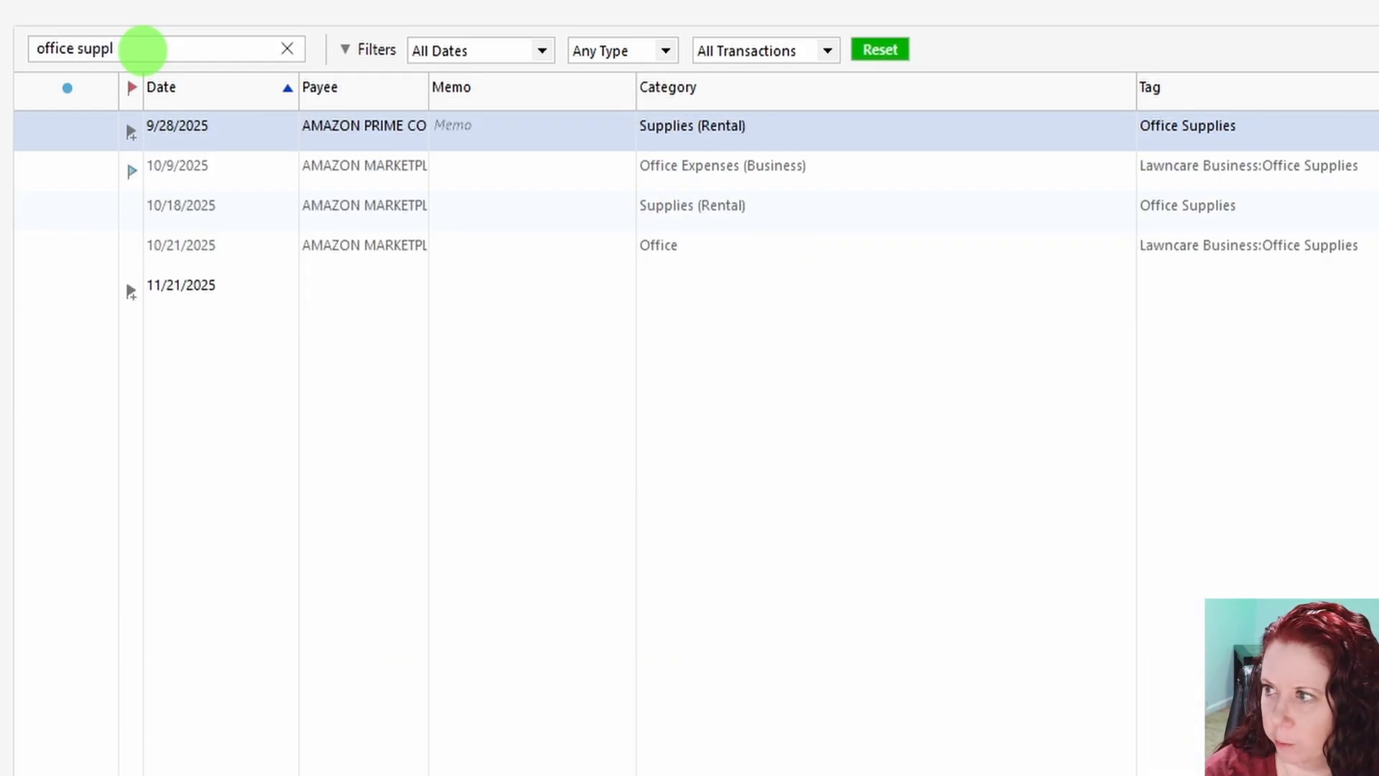
Step: Change the second word of the register search to capitals, making the search text "office SUPPLIES"
key(BackSpace)
key(BackSpace)
key(BackSpace)
key(BackSpace)
key(BackSpace)
key(BackSpace)
text(SU)
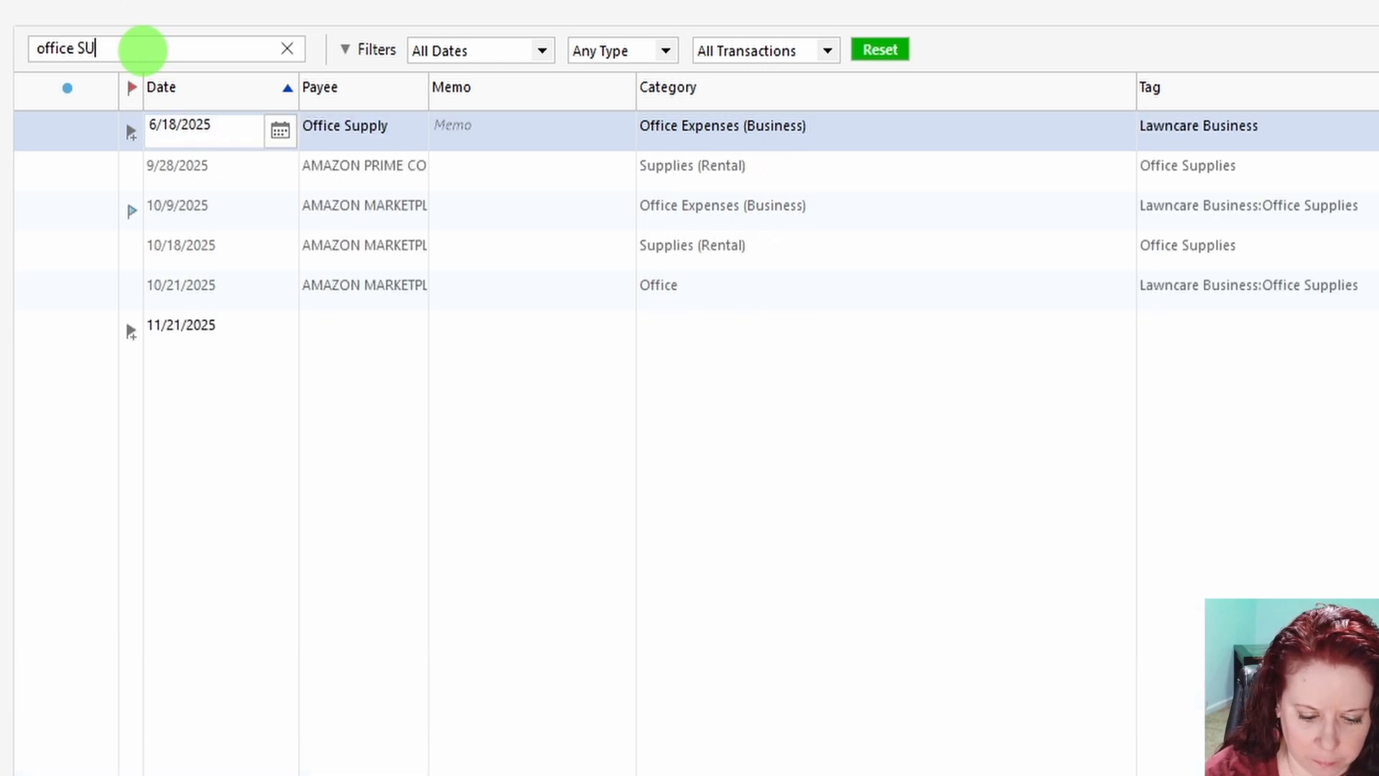
text(PPLIES)
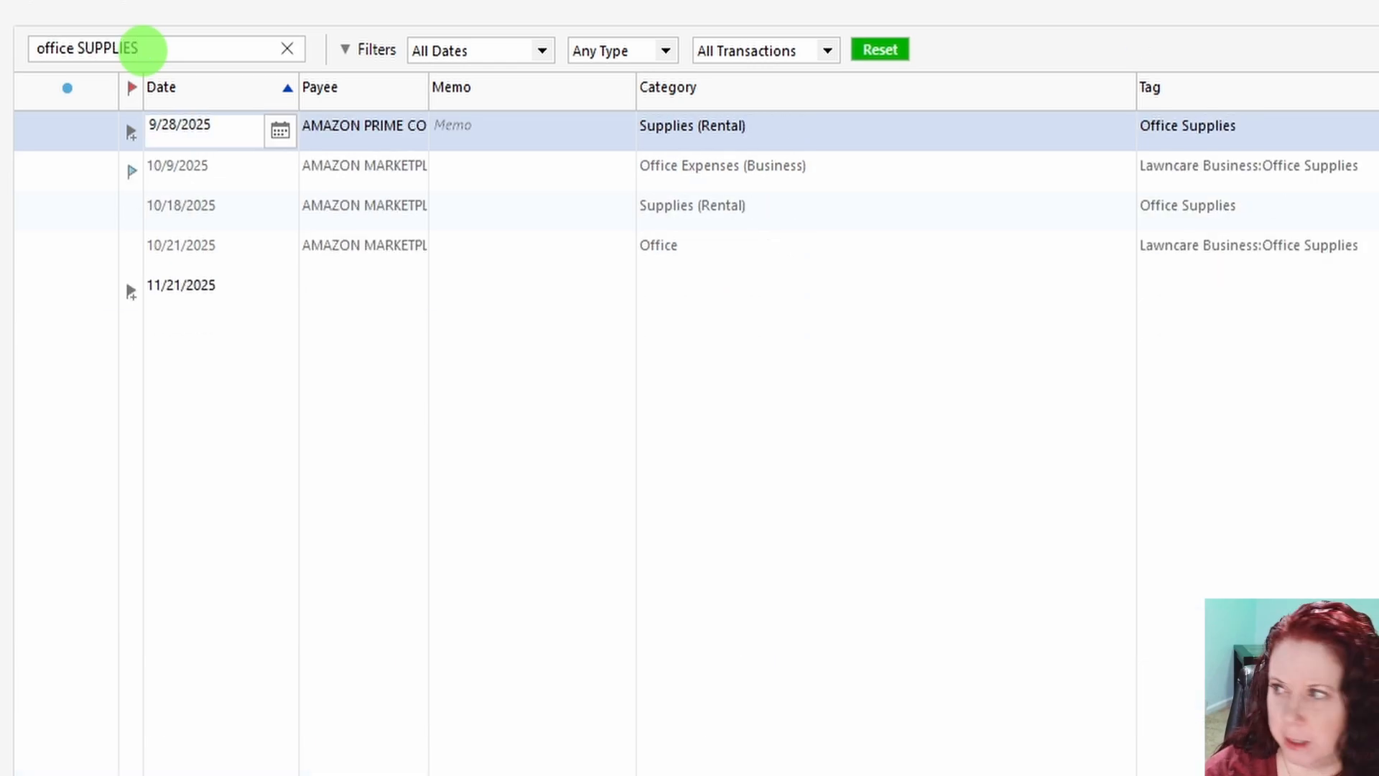